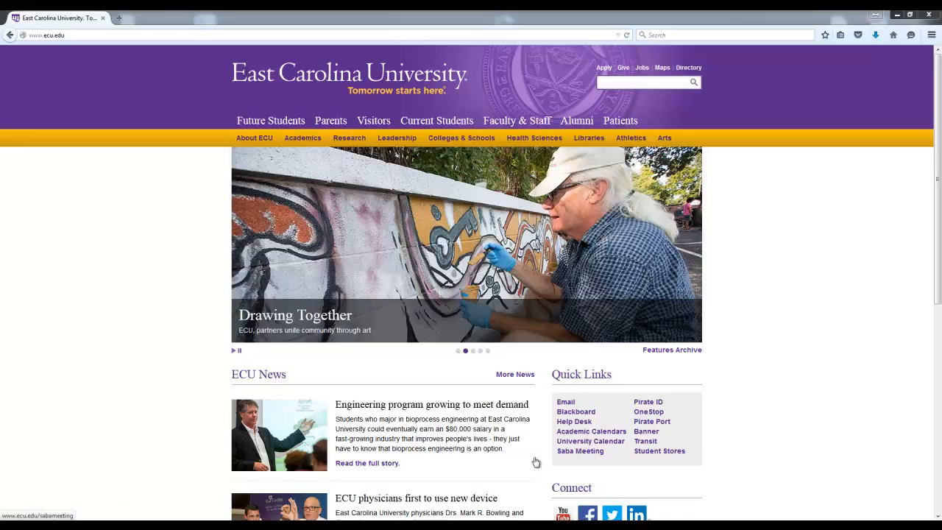
# Step: Go to sabameeting.ecu.edu in the browser
pyautogui.click(65, 27)
pyautogui.write('sabameeting.ecu.edu')
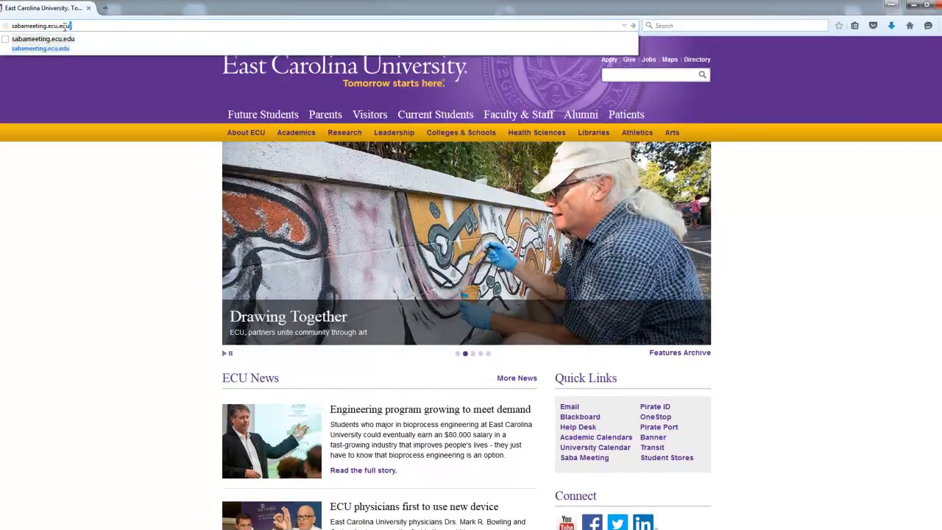
pyautogui.press('Return')
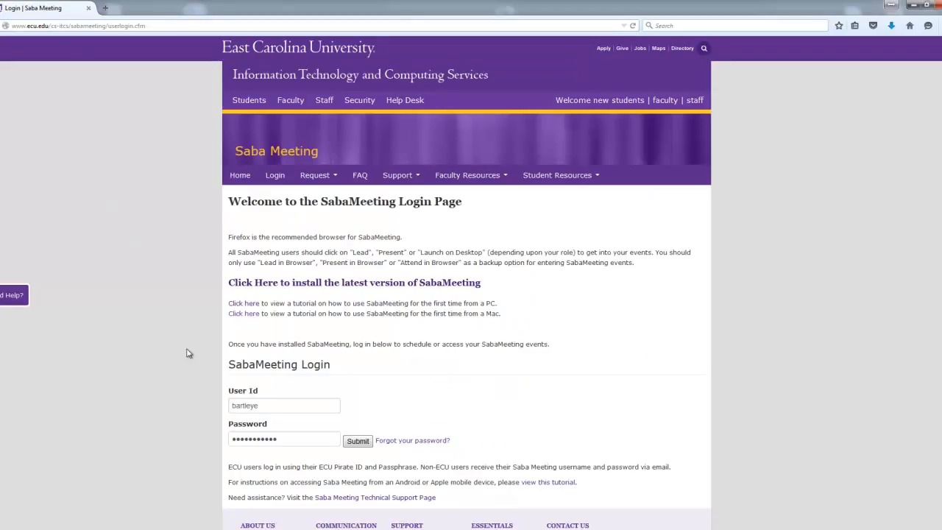
# Step: Sign in to Saba Meeting with the ECU user ID and password
pyautogui.click(287, 406)
pyautogui.write('04')
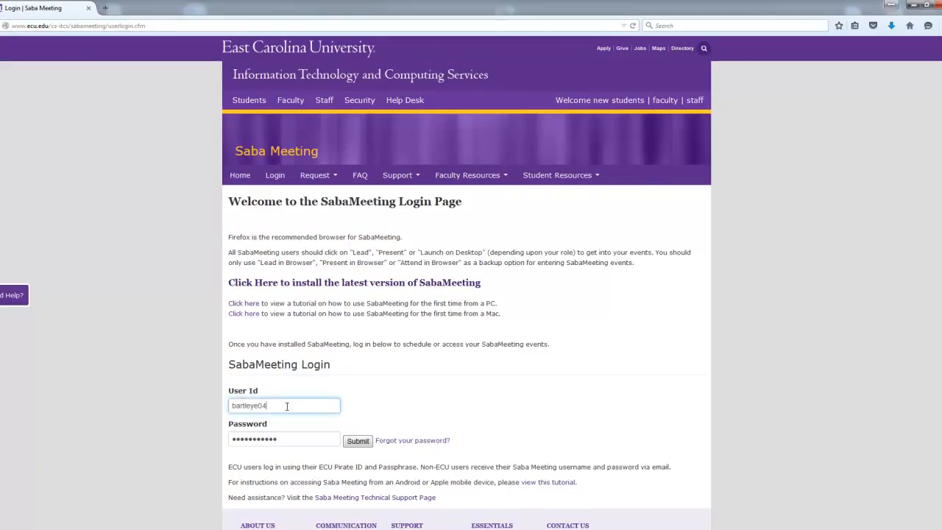
pyautogui.click(402, 405)
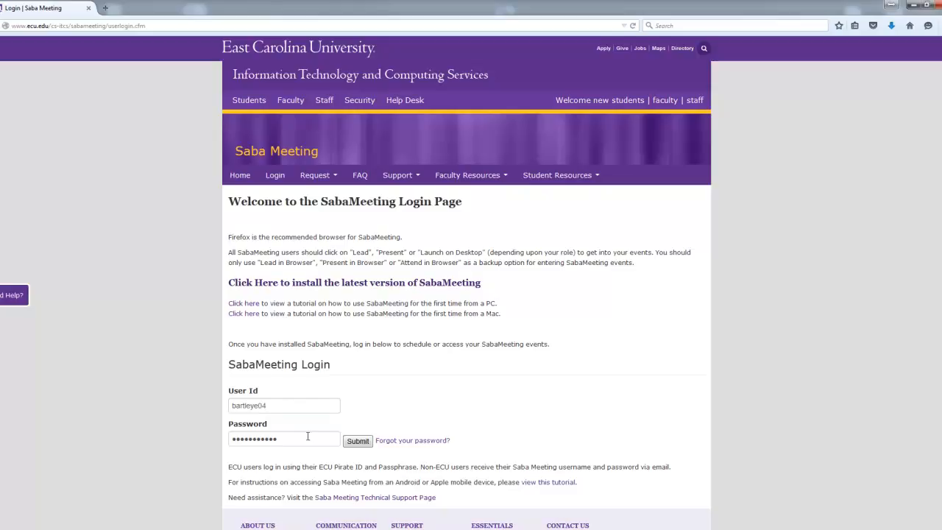
pyautogui.click(358, 441)
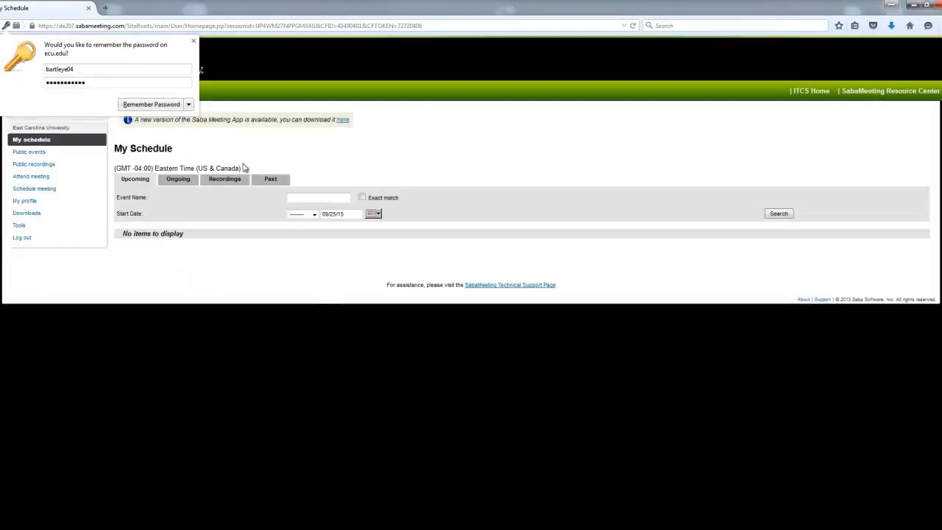
# Step: Dismiss the save-password prompt, review the empty My Schedule list, and go to Schedule meeting
pyautogui.click(193, 41)
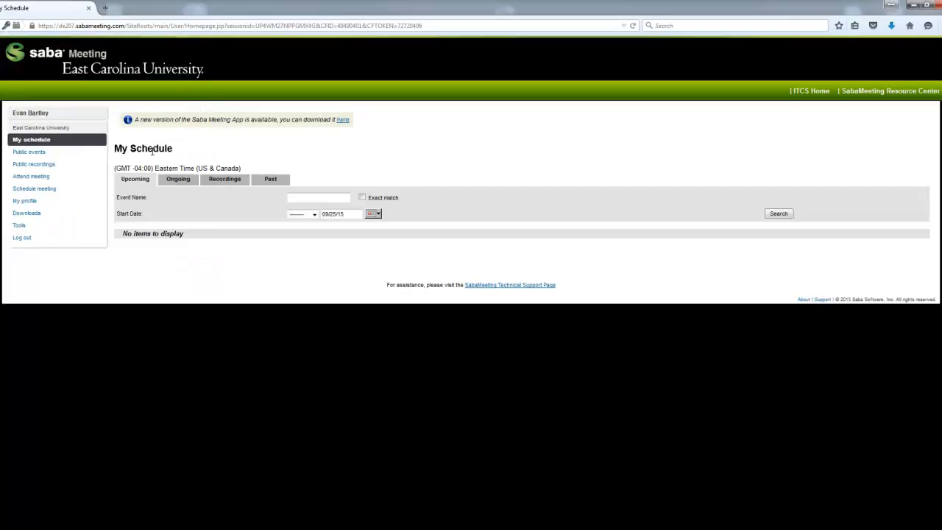
pyautogui.moveTo(114, 148); pyautogui.dragTo(178, 150)
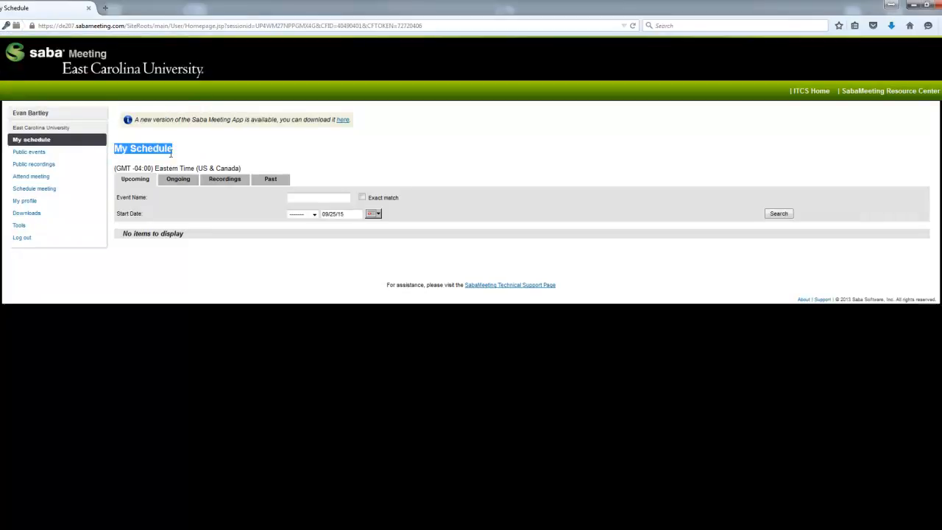
pyautogui.click(181, 152)
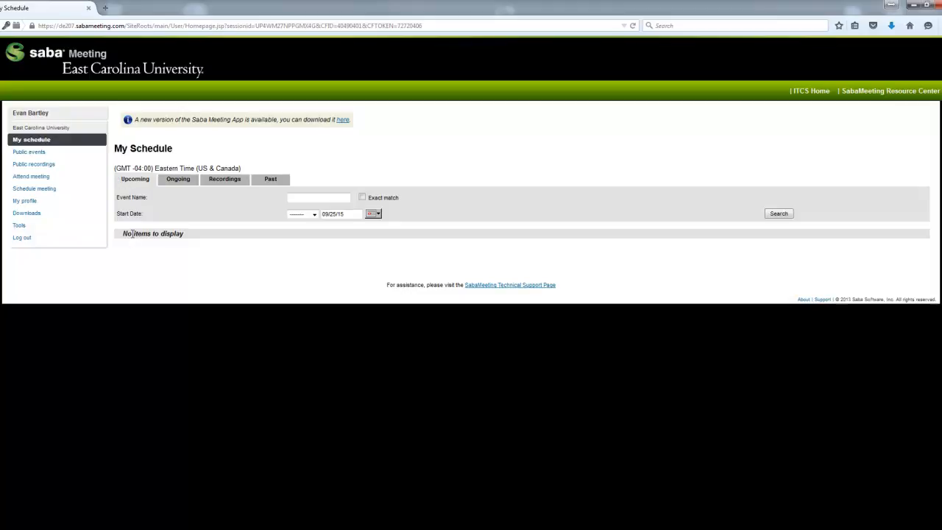
pyautogui.moveTo(123, 236); pyautogui.dragTo(190, 234)
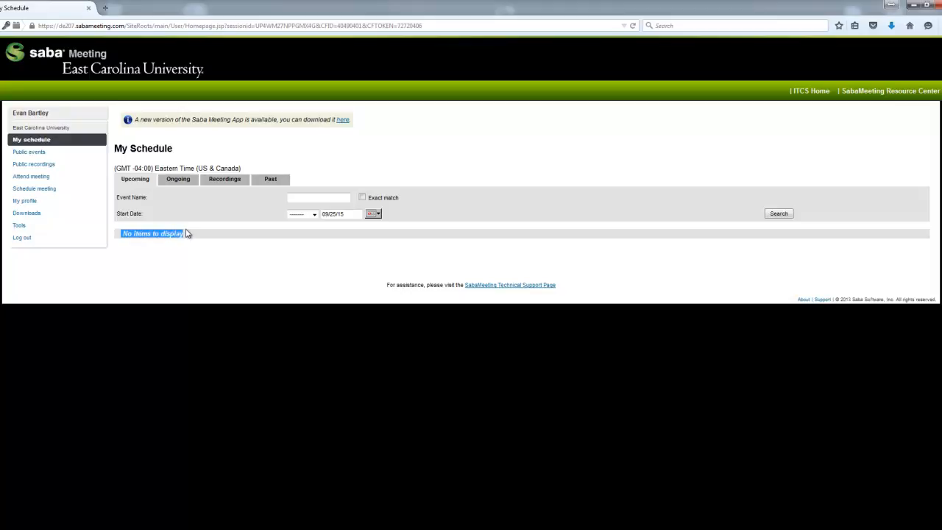
pyautogui.click(144, 180)
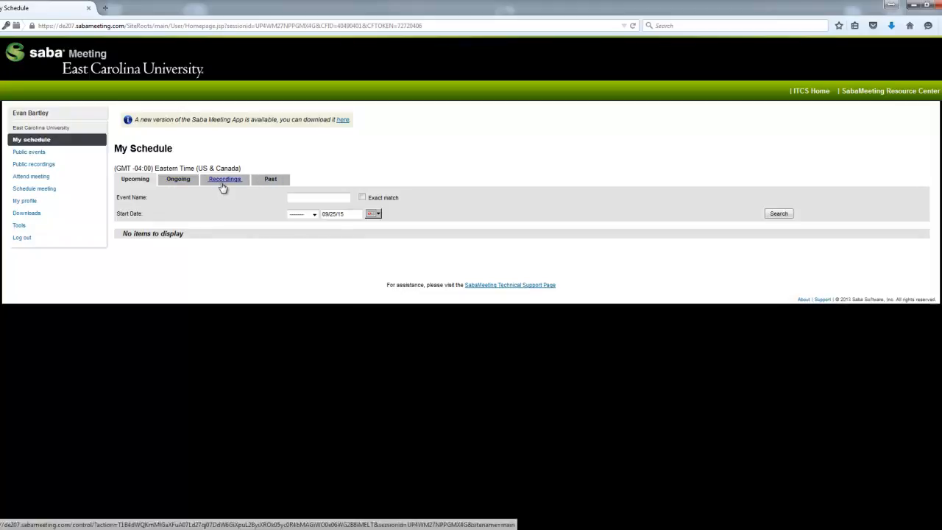
pyautogui.click(35, 191)
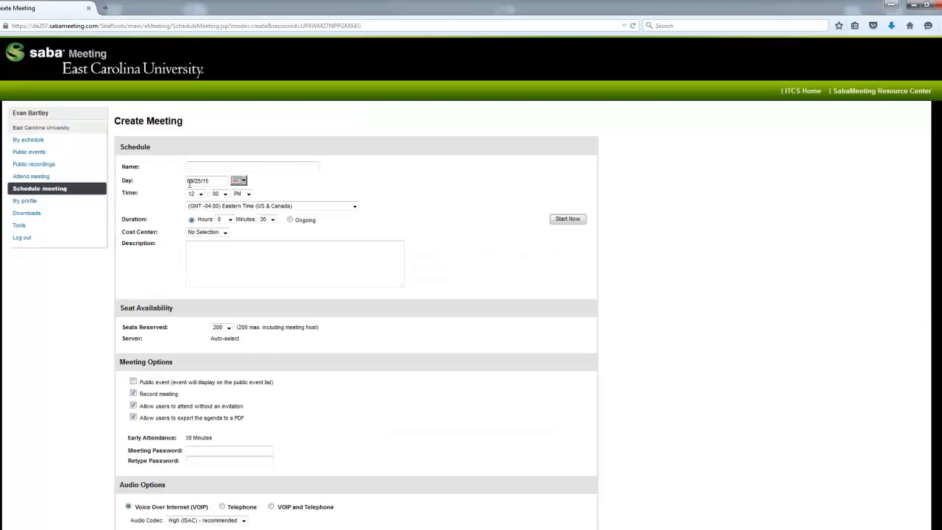
# Step: Name the meeting 'Testing meeting' and keep September 25 (09/25/15) as its date
pyautogui.click(190, 167)
pyautogui.click(198, 178)
pyautogui.click(215, 181)
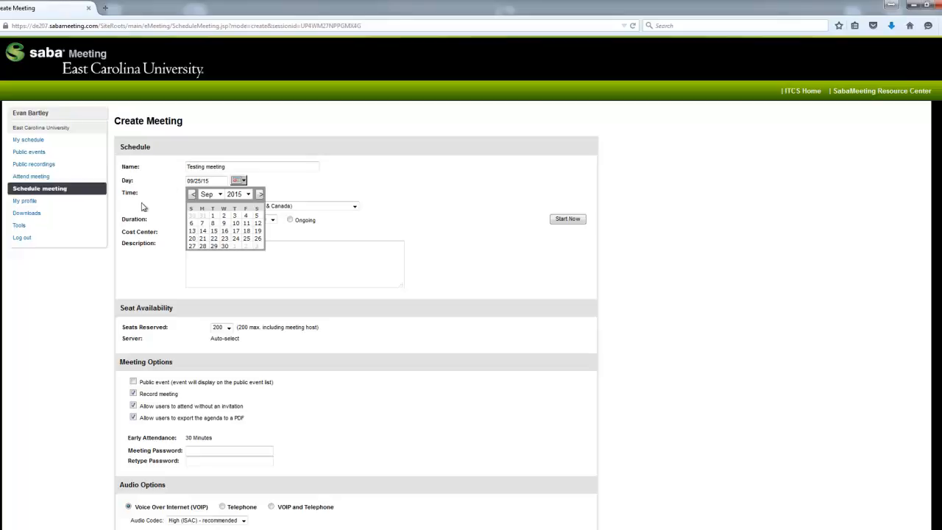
pyautogui.click(246, 240)
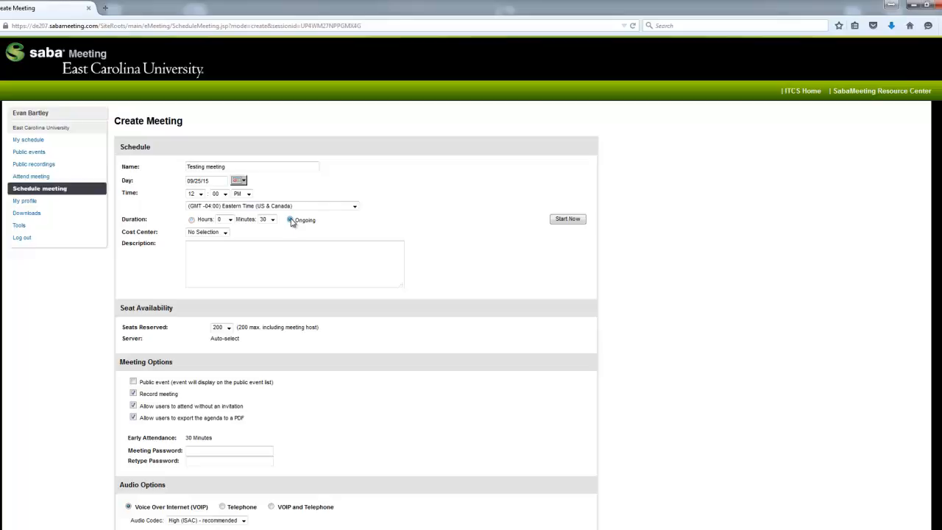
# Step: Reserve 10 seats for the meeting
pyautogui.scroll(-2, 340, 221)
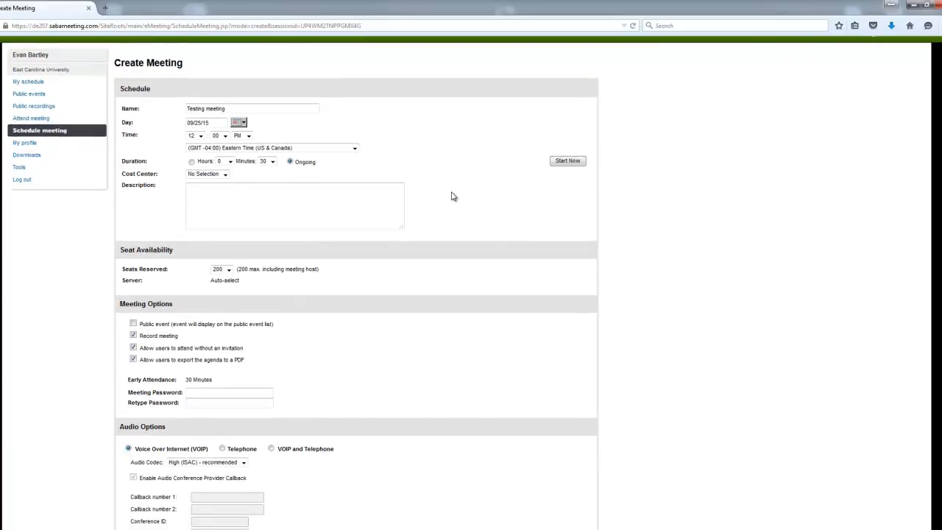
pyautogui.scroll(-2, 452, 195)
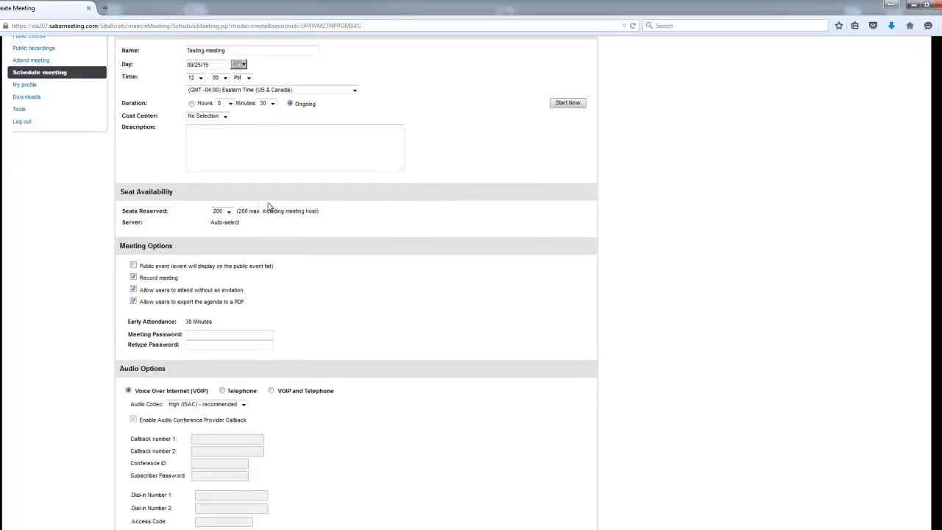
pyautogui.scroll(-4, 177, 215)
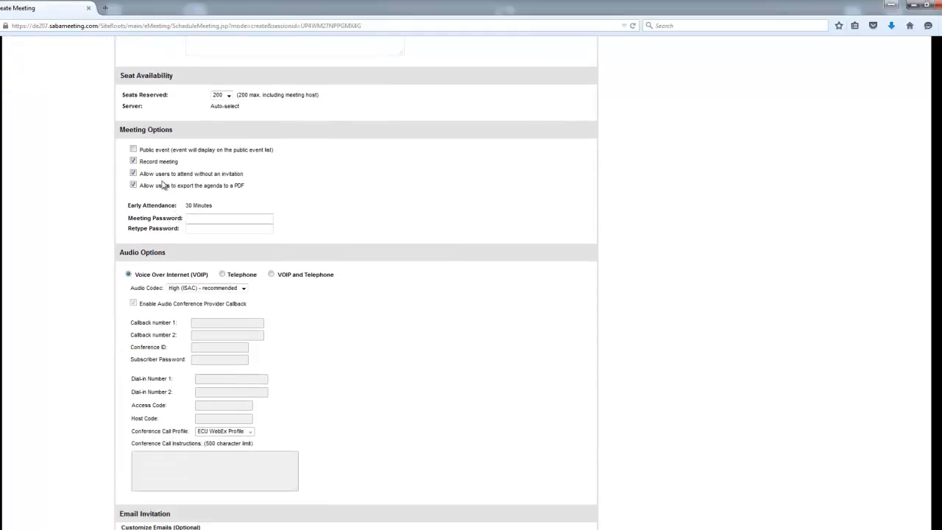
pyautogui.click(229, 96)
pyautogui.moveTo(229, 232); pyautogui.dragTo(230, 112)
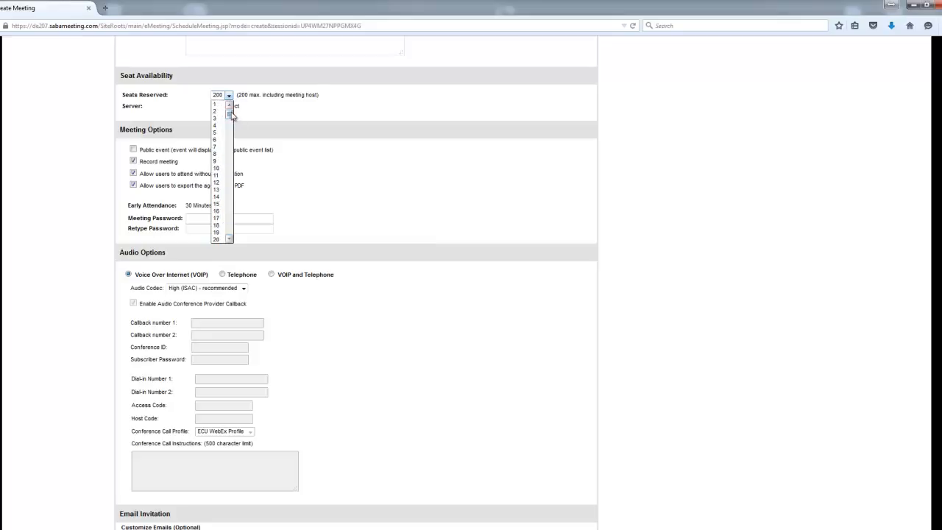
pyautogui.click(218, 169)
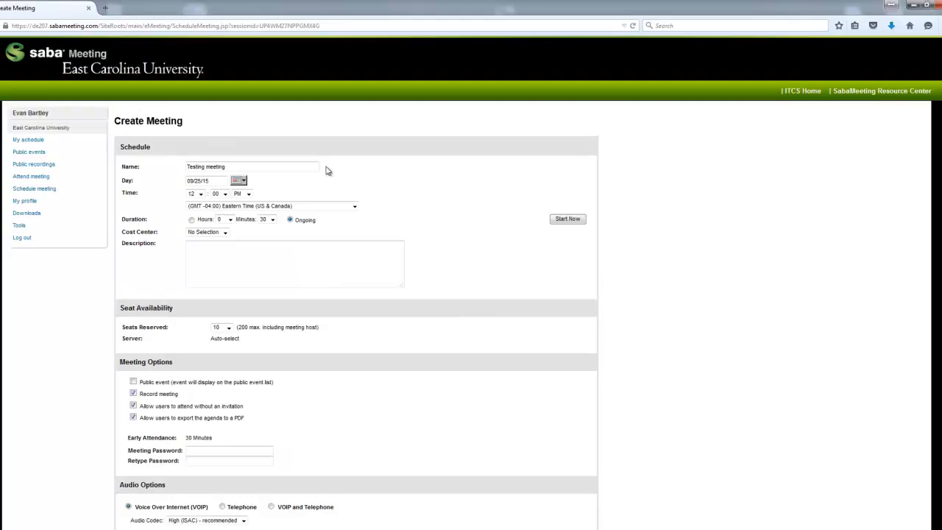
# Step: Uncheck the Record meeting option and move down to the Attendees section
pyautogui.scroll(-4, 377, 186)
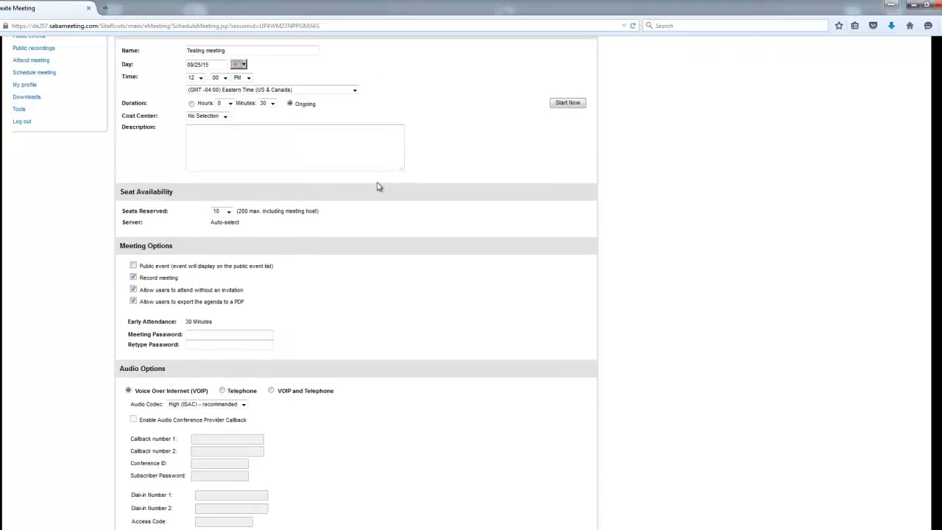
pyautogui.scroll(-3, 378, 184)
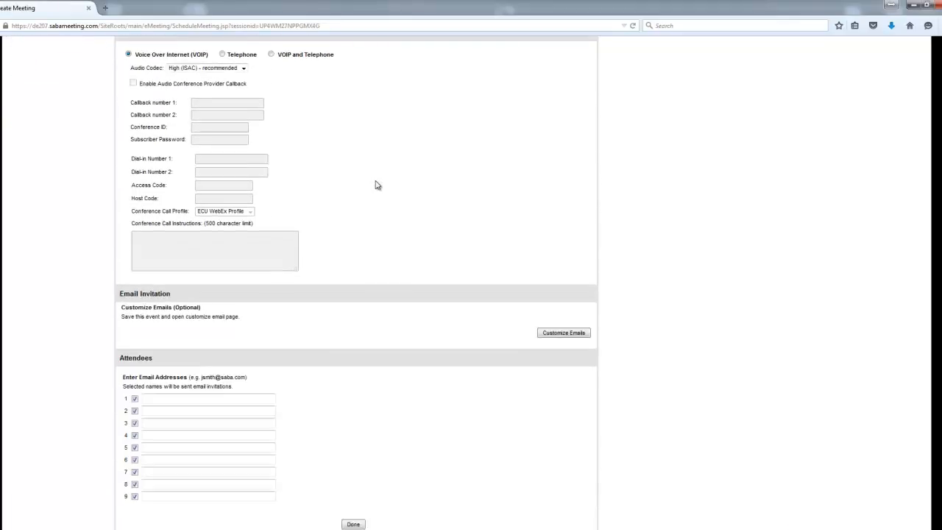
pyautogui.scroll(2, 378, 184)
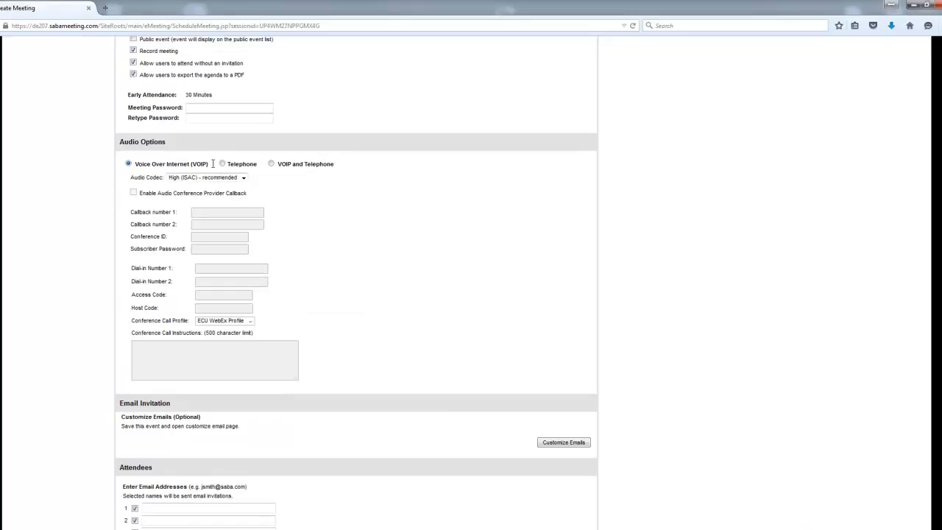
pyautogui.scroll(1, 212, 164)
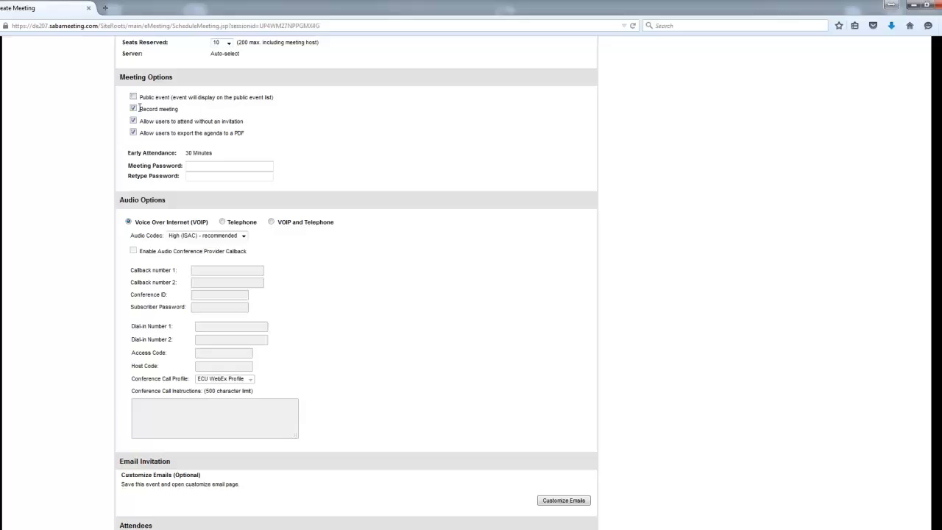
pyautogui.moveTo(139, 109); pyautogui.dragTo(181, 109)
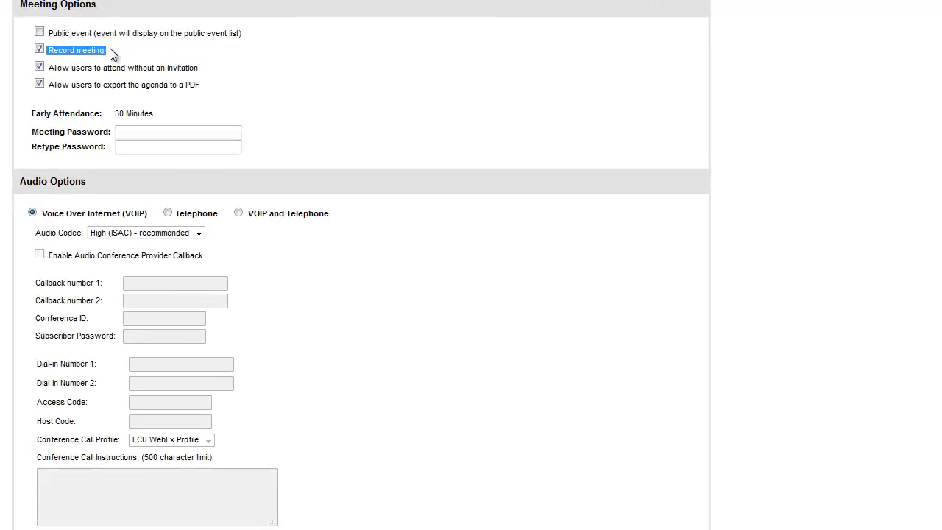
pyautogui.click(123, 61)
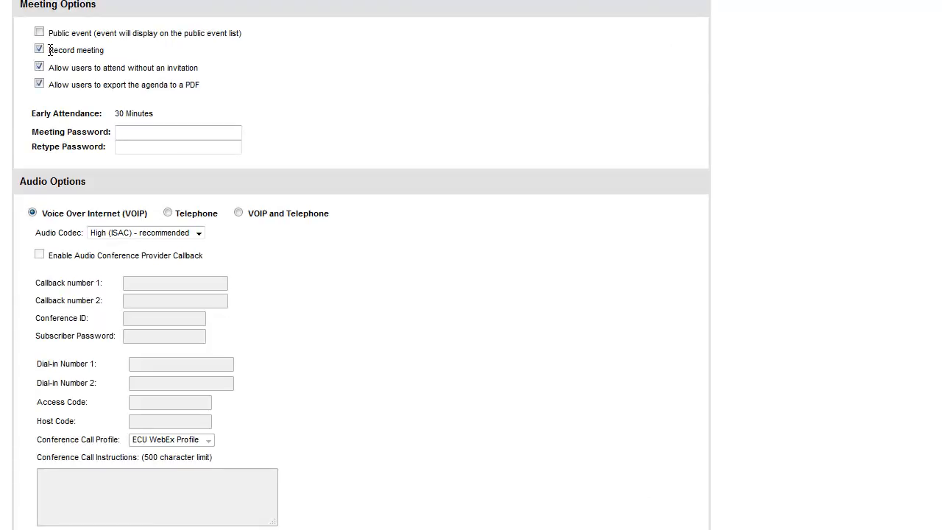
pyautogui.moveTo(48, 50); pyautogui.dragTo(109, 53)
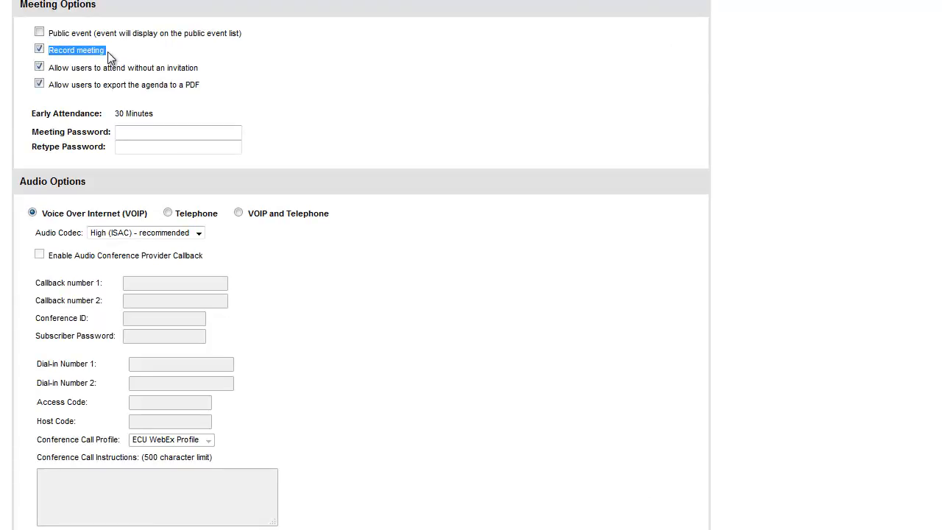
pyautogui.click(93, 55)
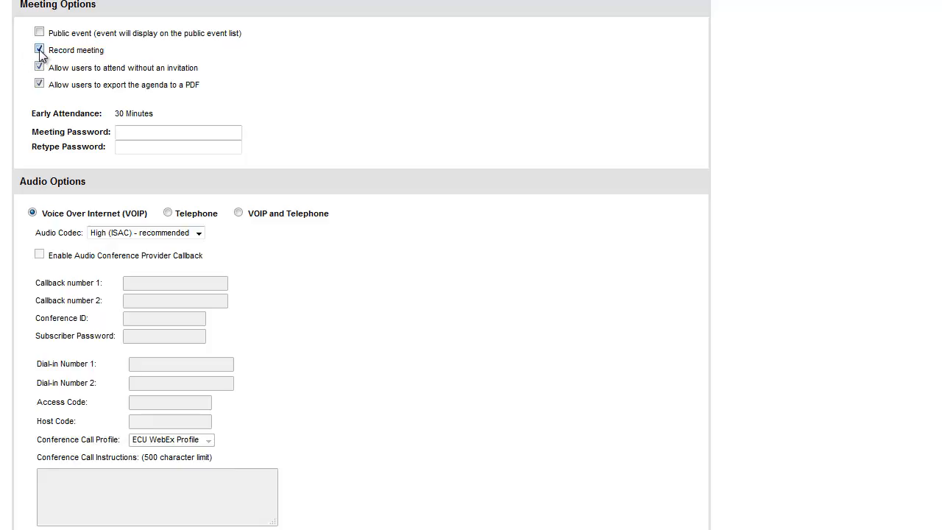
pyautogui.click(39, 51)
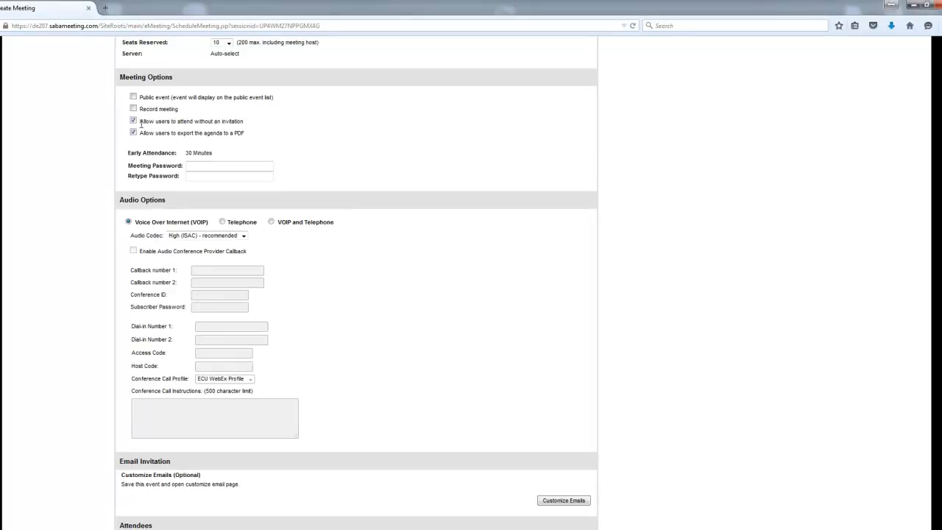
pyautogui.scroll(-2, 139, 123)
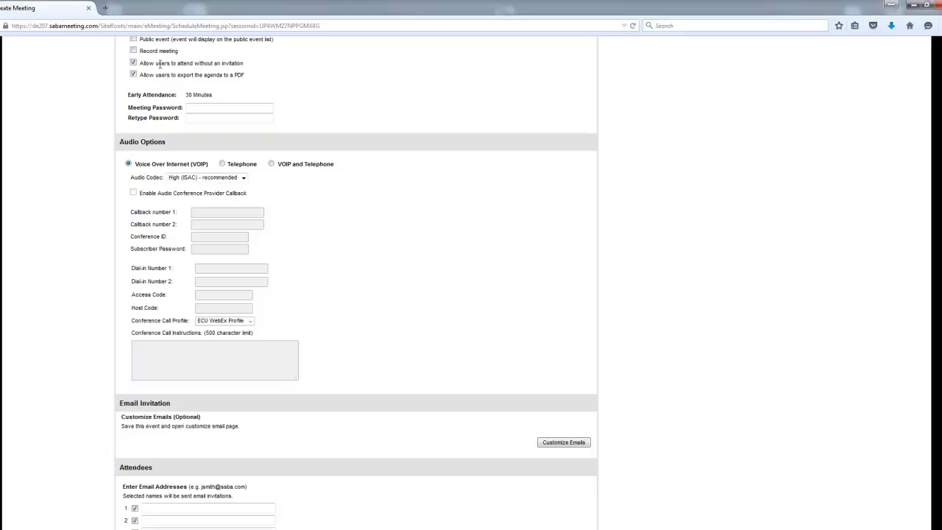
pyautogui.scroll(-4, 160, 65)
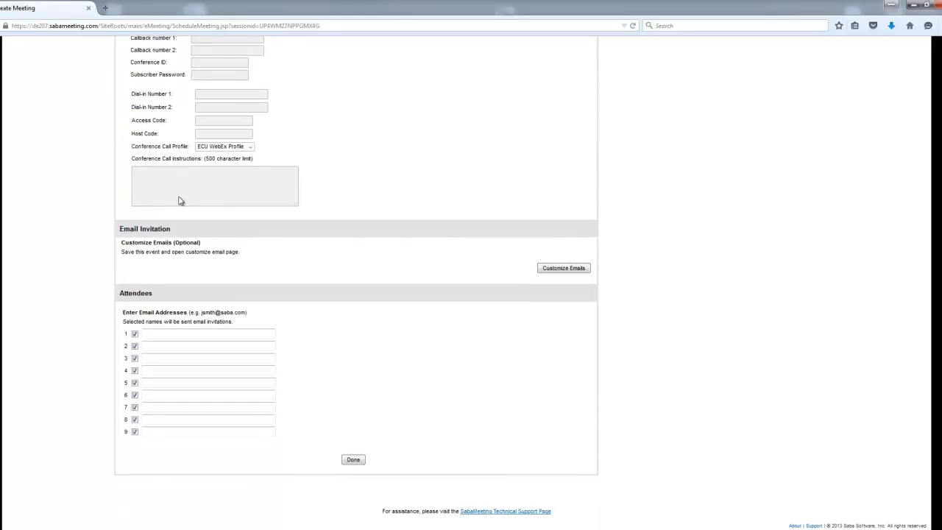
# Step: Enter the three attendees' e-mail addresses, accepting the autocomplete suggestions
pyautogui.click(160, 334)
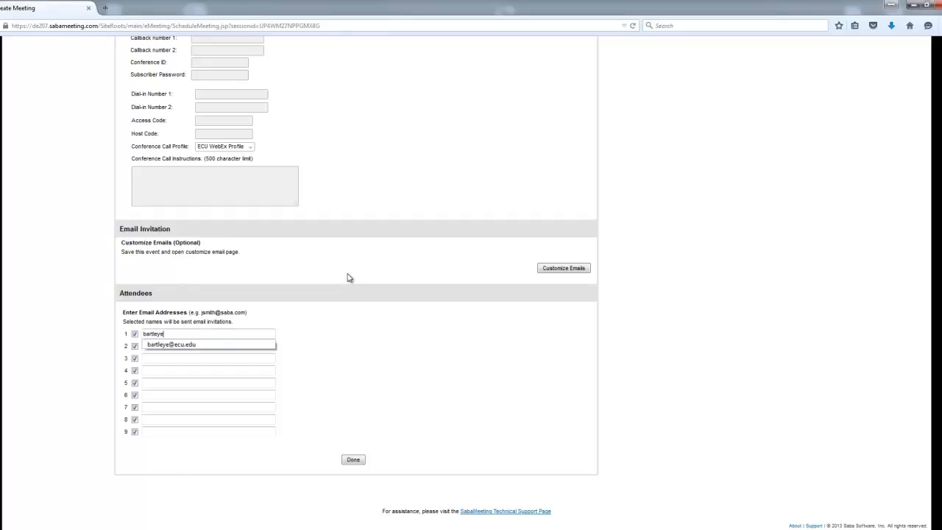
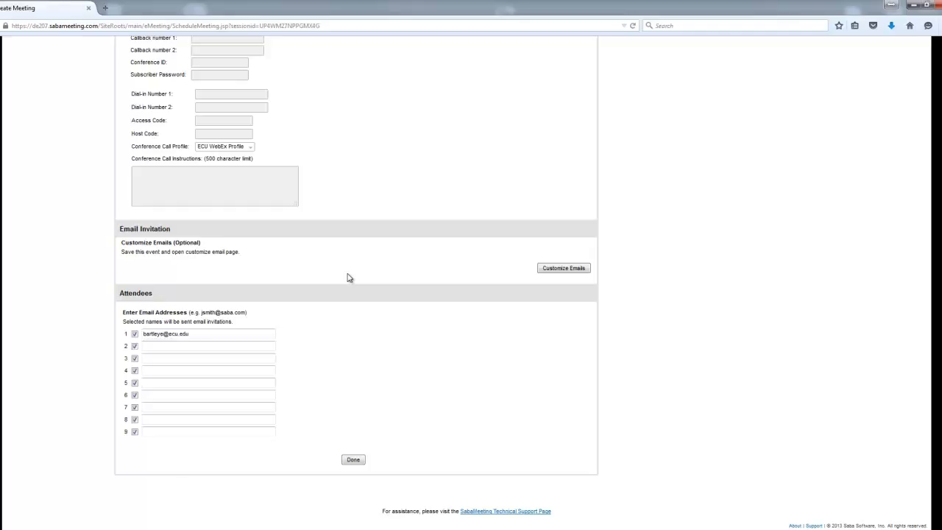
pyautogui.click(164, 346)
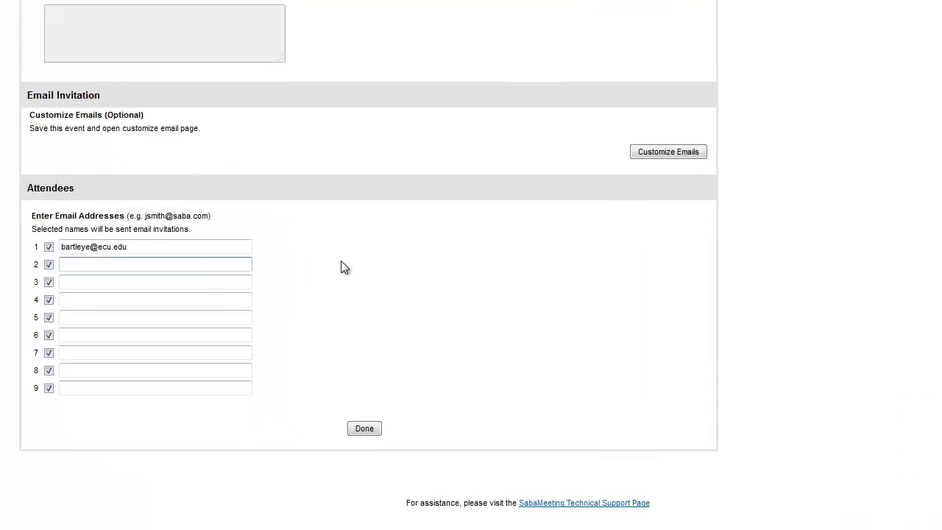
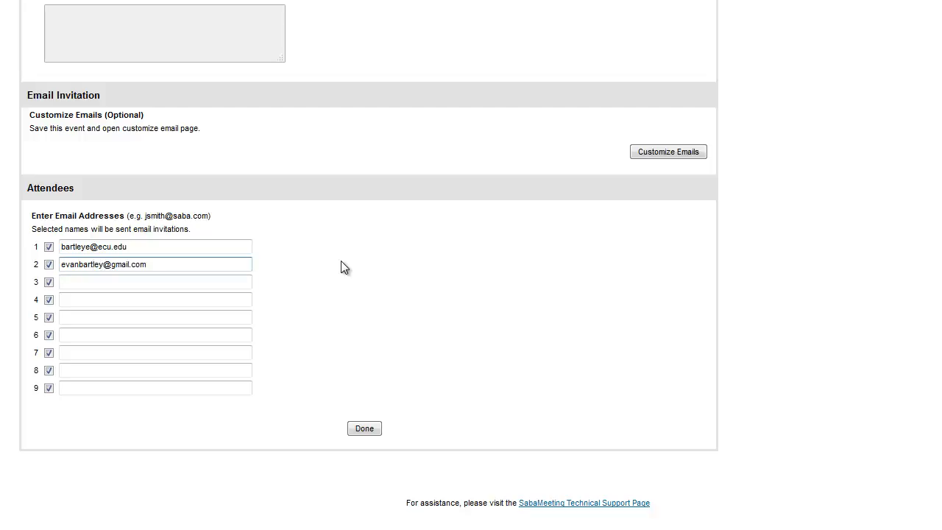
pyautogui.press('Tab')
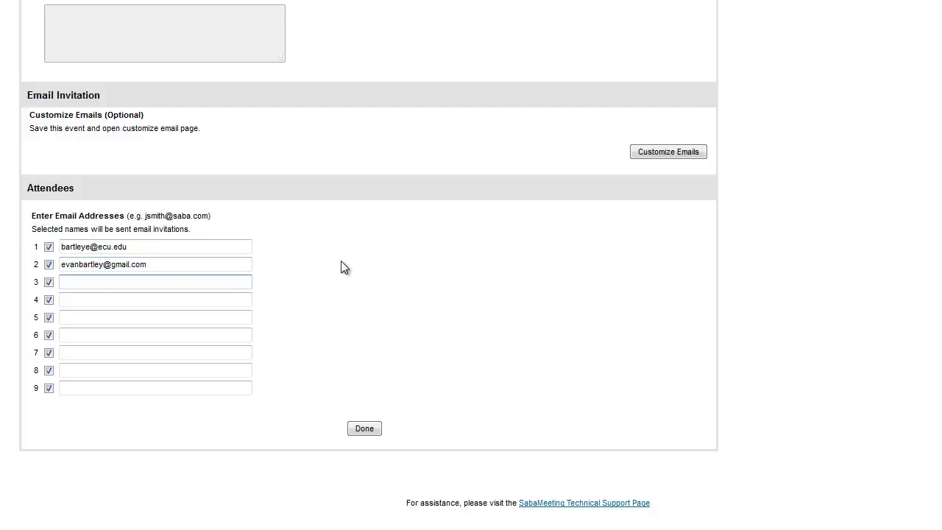
pyautogui.write('barlte')
pyautogui.press('BackSpace')
pyautogui.press('BackSpace')
pyautogui.press('BackSpace')
pyautogui.press('BackSpace')
pyautogui.press('Down')
pyautogui.press('Return')
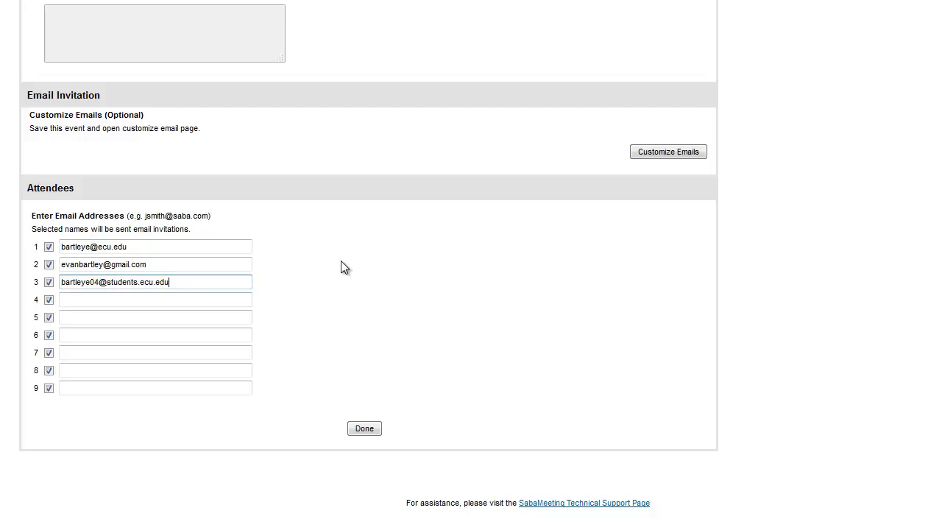
# Step: Check the second and third attendee addresses and dismiss the Outlook meeting reminder
pyautogui.click(235, 264)
pyautogui.click(172, 267)
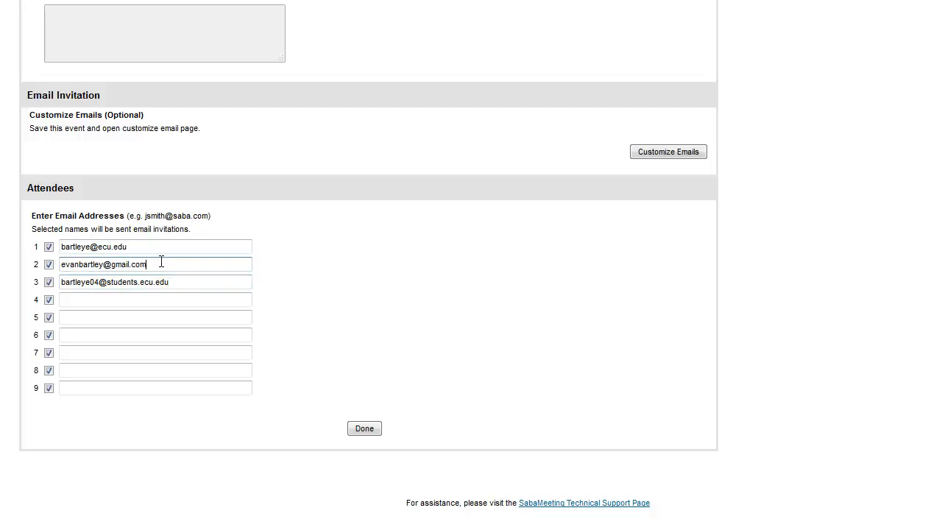
pyautogui.moveTo(161, 261); pyautogui.dragTo(48, 264)
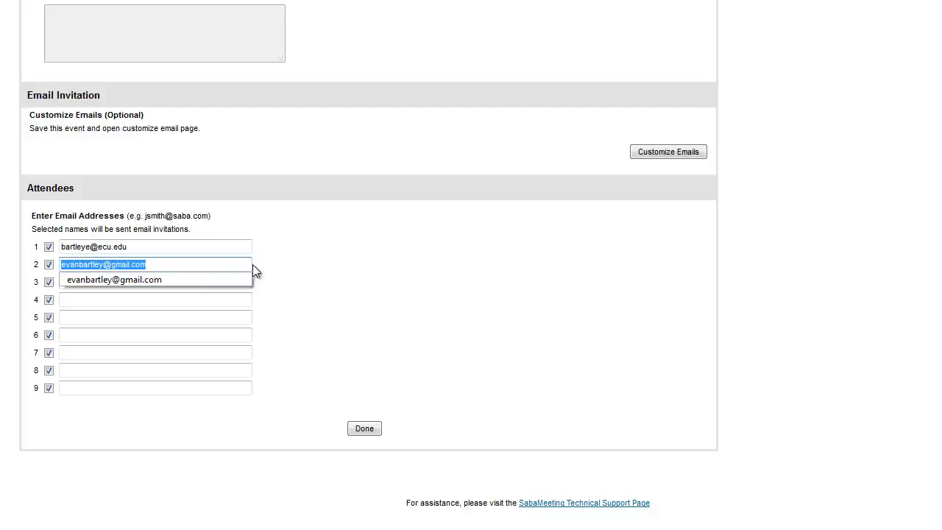
pyautogui.click(303, 273)
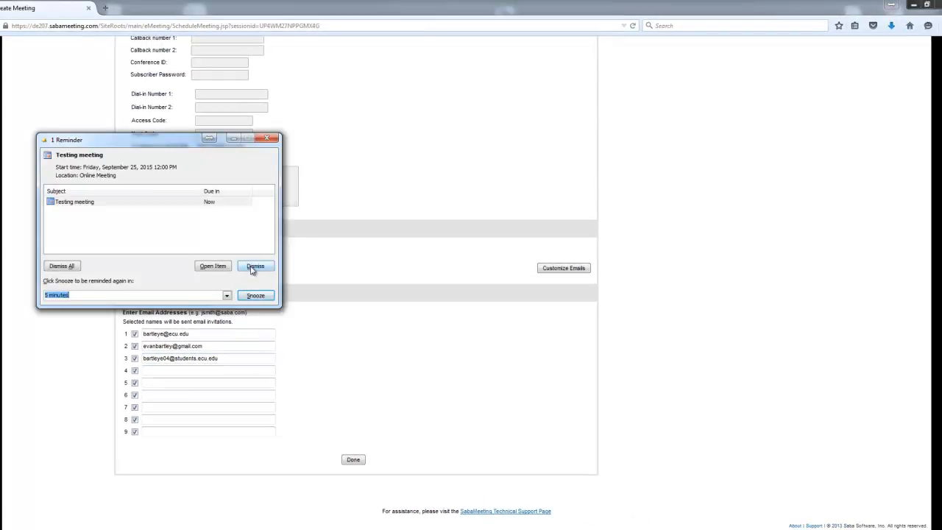
pyautogui.click(251, 268)
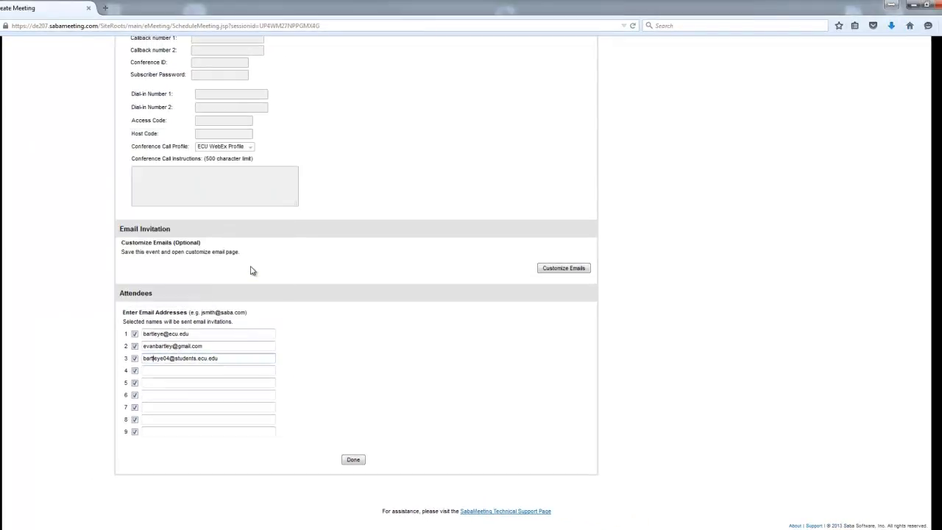
pyautogui.click(222, 359)
pyautogui.moveTo(222, 358); pyautogui.dragTo(139, 356)
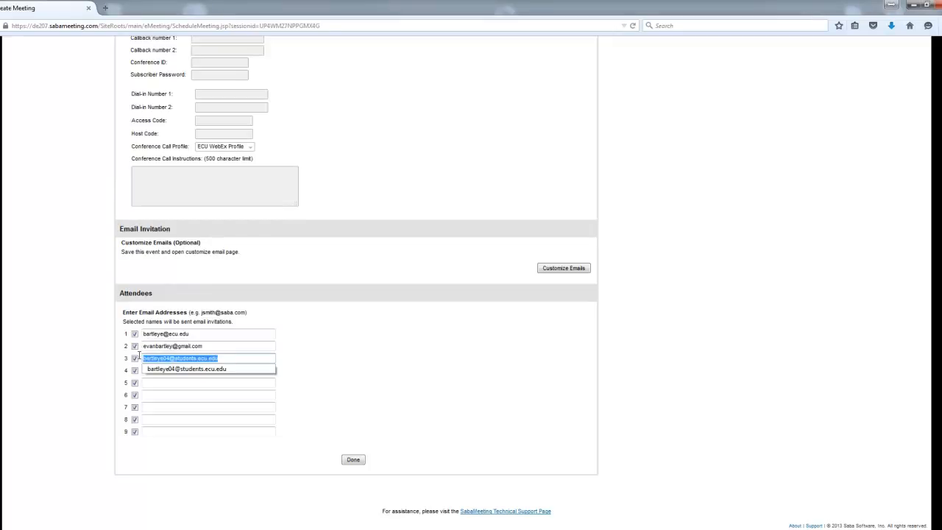
pyautogui.click(366, 369)
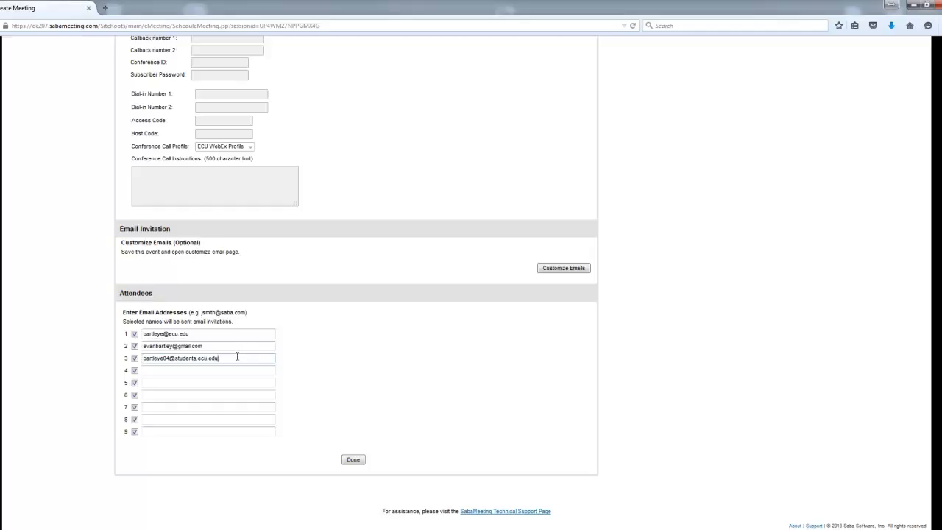
# Step: Save the meeting and view the Ongoing tab showing Testing meeting at 9/25/15 12:00 PM
pyautogui.click(353, 460)
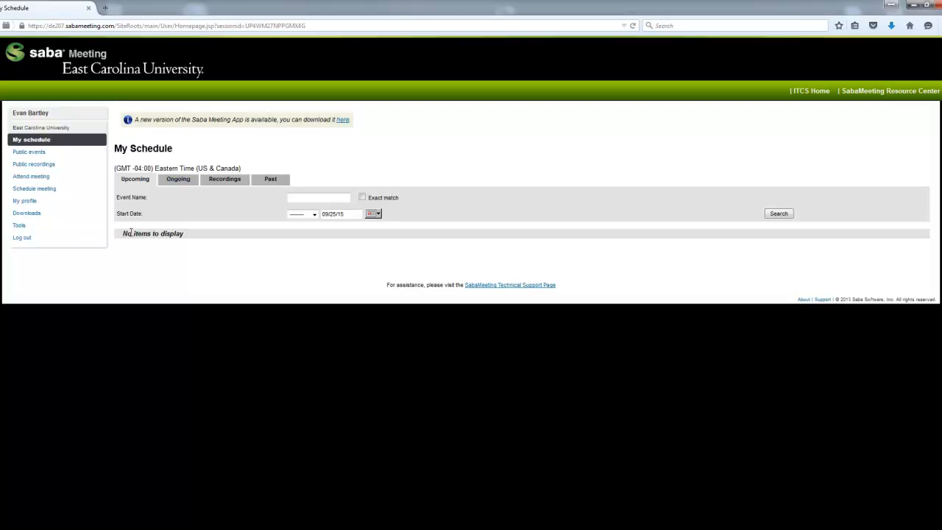
pyautogui.click(175, 182)
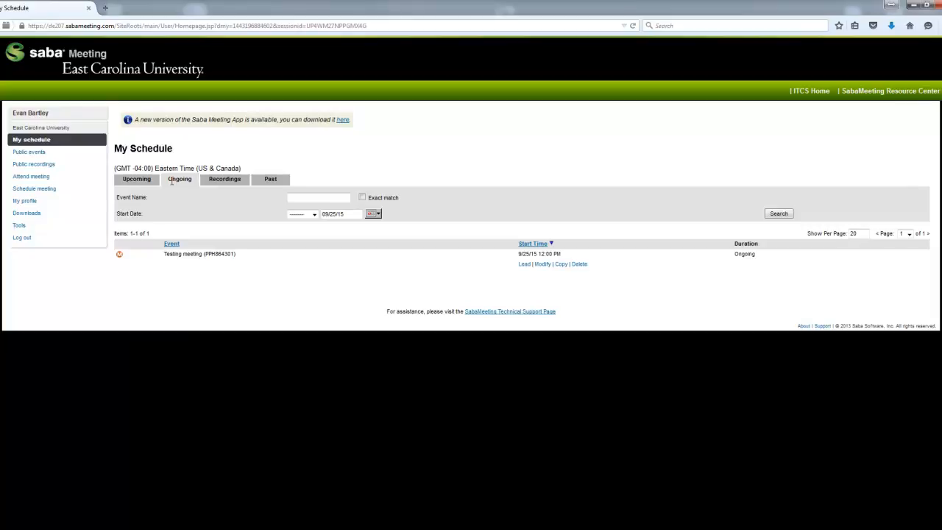
pyautogui.moveTo(169, 254); pyautogui.dragTo(227, 254)
pyautogui.click(503, 273)
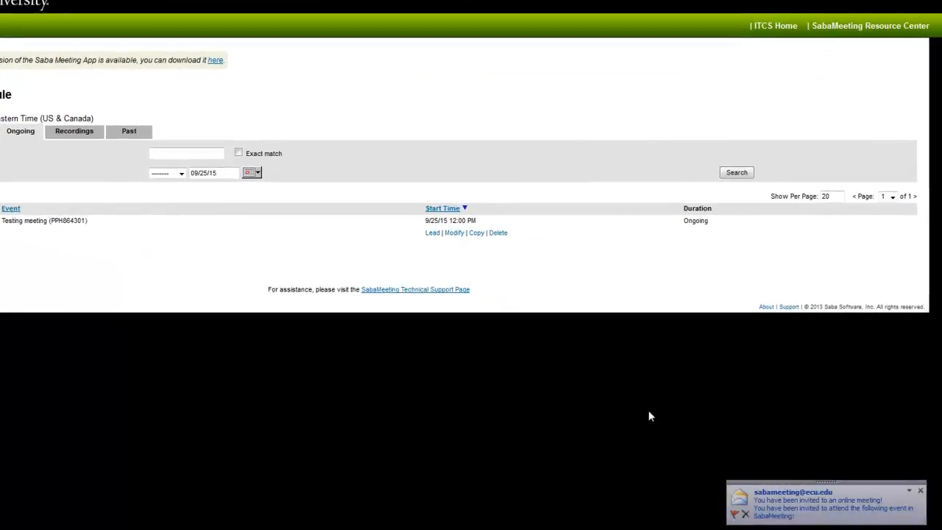
pyautogui.click(810, 506)
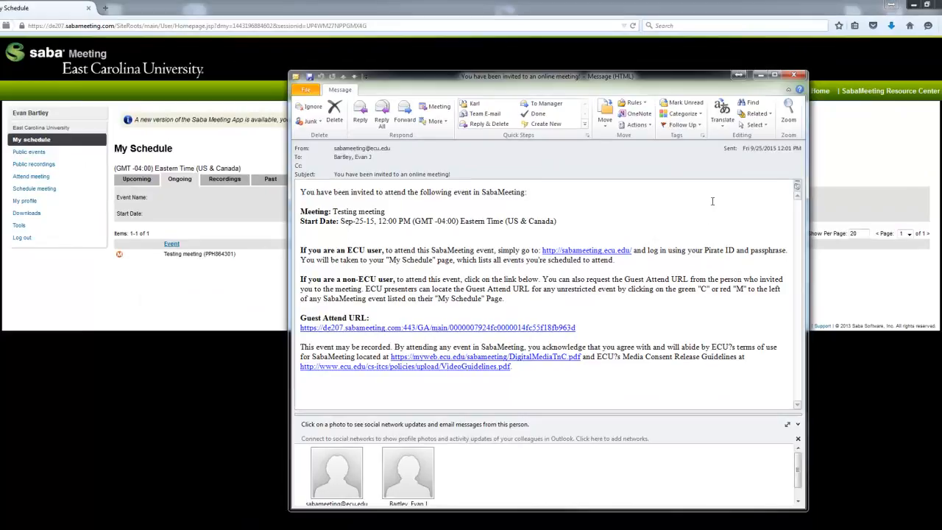
pyautogui.click(794, 76)
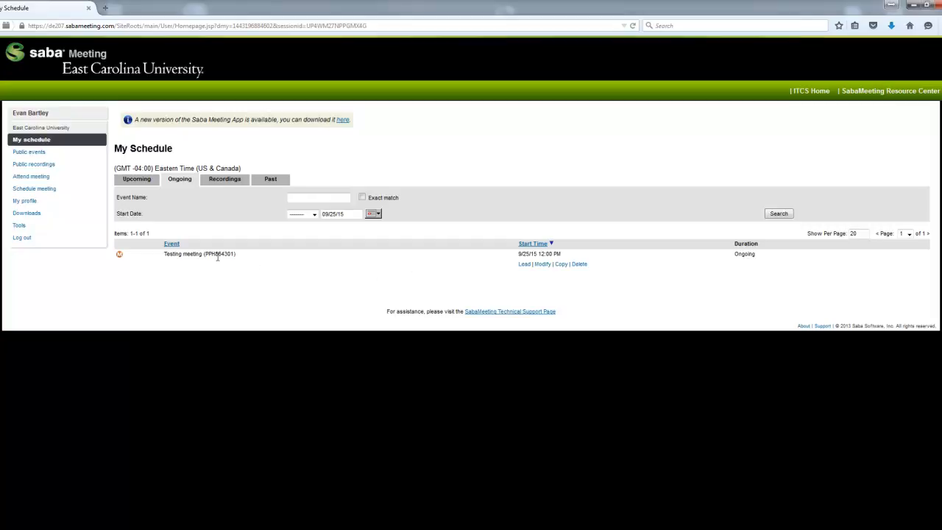
pyautogui.moveTo(206, 255); pyautogui.dragTo(221, 254)
pyautogui.click(245, 258)
pyautogui.click(543, 264)
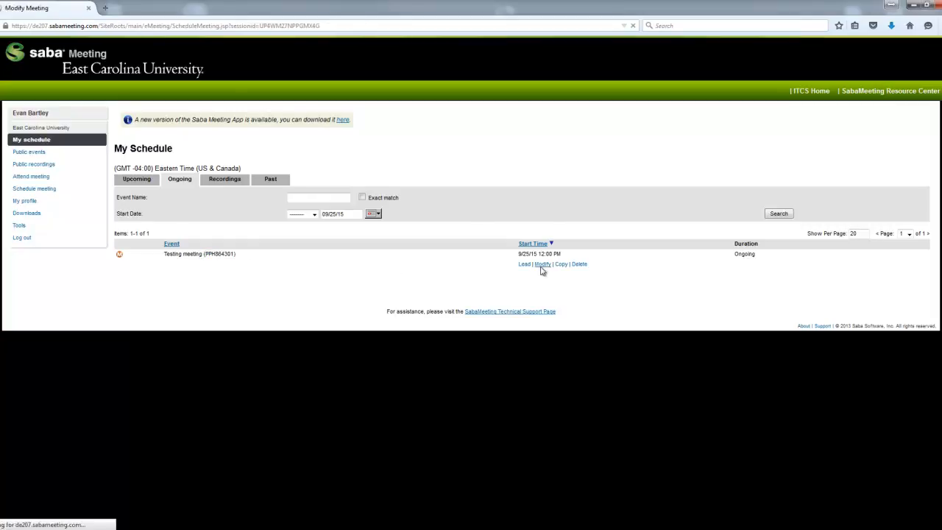
pyautogui.moveTo(231, 179); pyautogui.dragTo(151, 179)
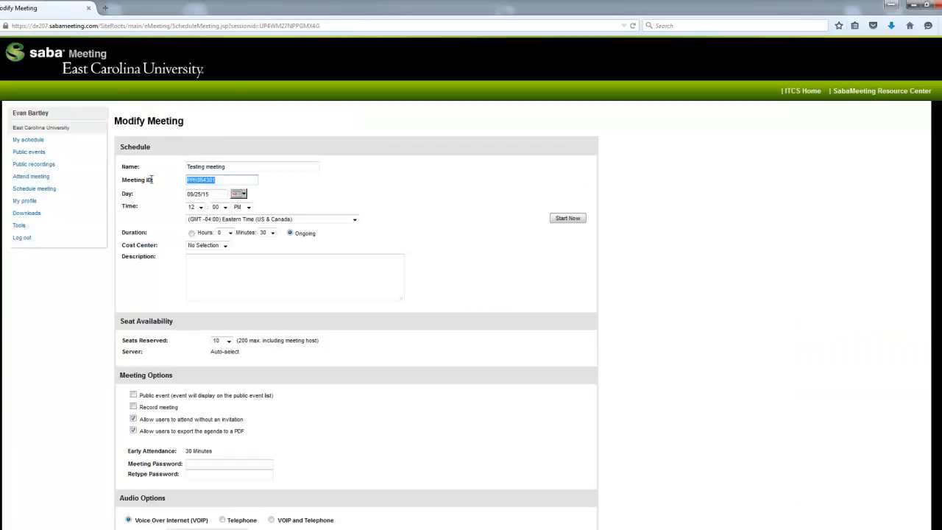
pyautogui.click(310, 192)
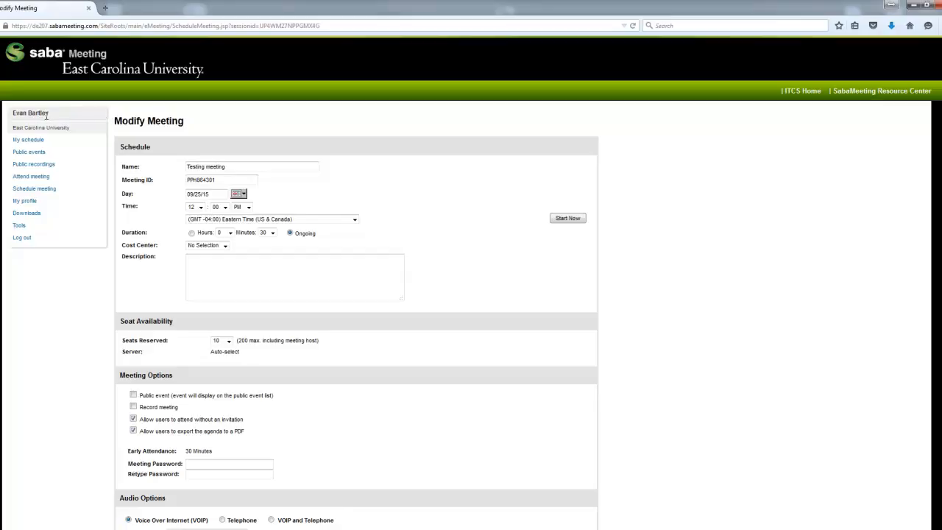
pyautogui.click(26, 178)
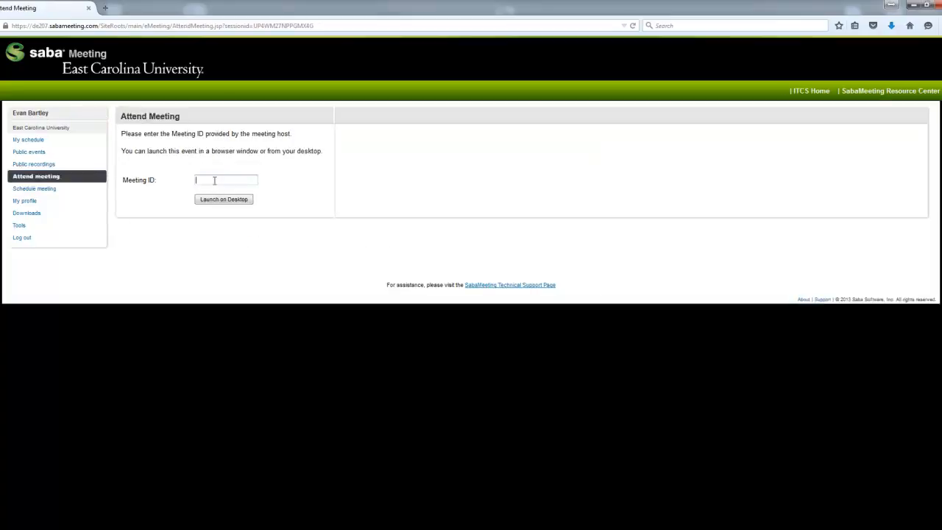
pyautogui.click(32, 143)
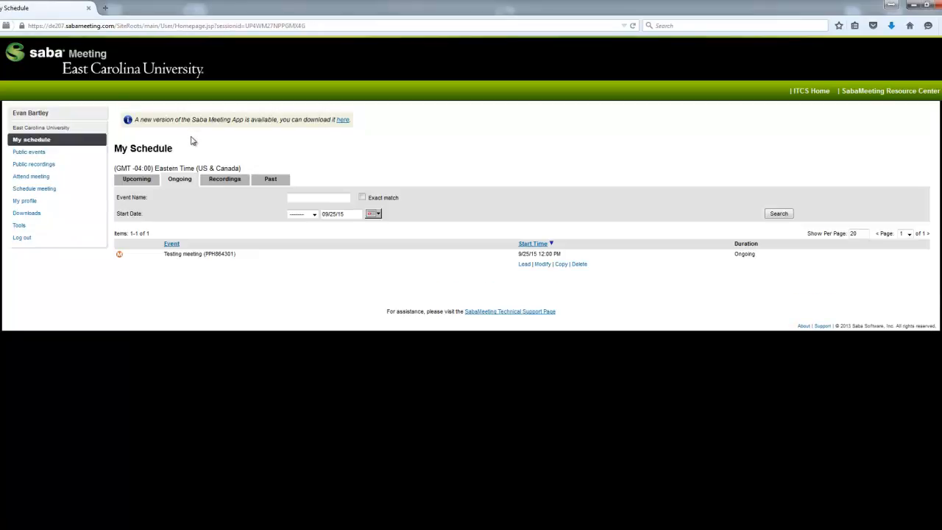